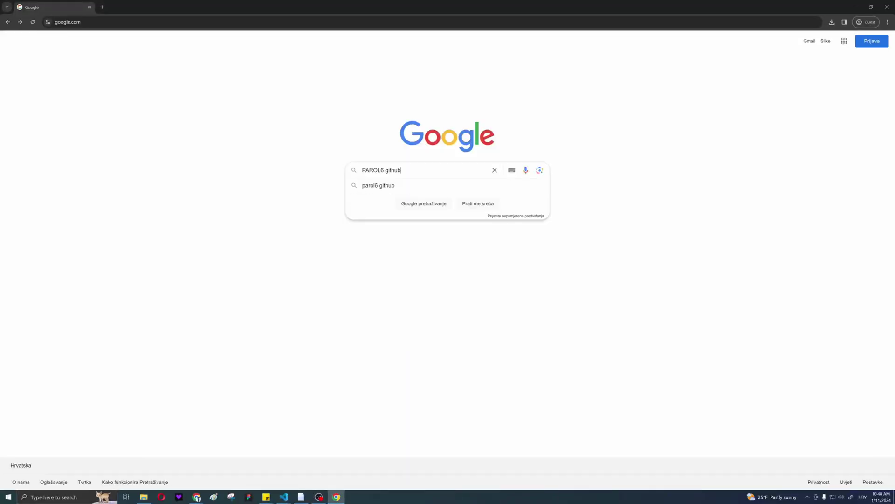
Open the PAROL6-Desktop-robot-arm repository and download it as a ZIP from the Code menu
{"action": "key", "text": "Return"}
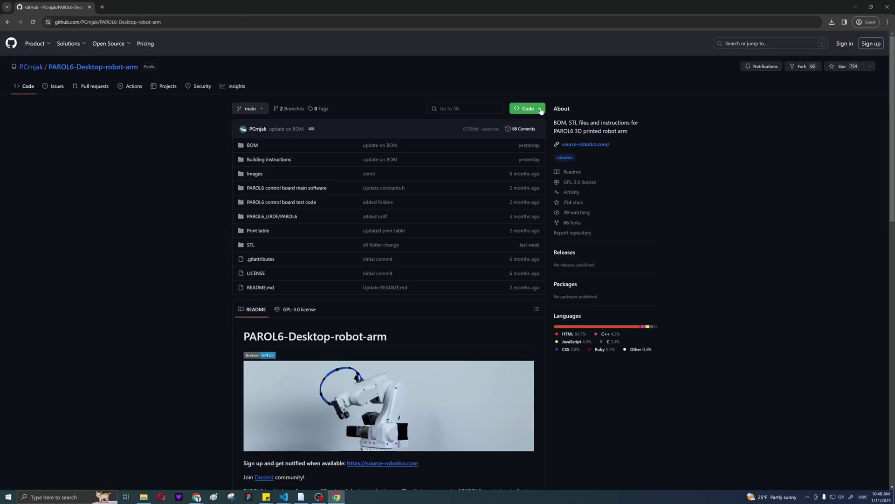
{"action": "left_click", "coordinate": [527, 111]}
{"action": "left_click", "coordinate": [458, 209]}
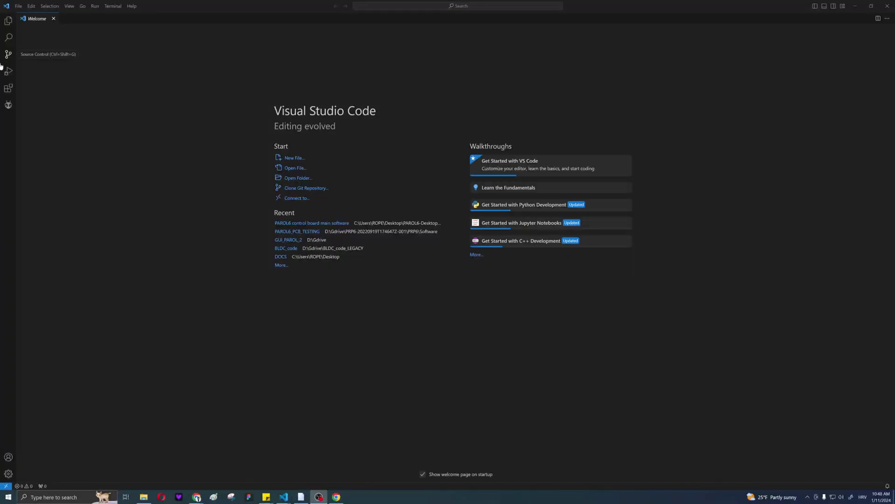
Search the extensions for 'platformio' and open the PlatformIO IDE details page
{"action": "left_click", "coordinate": [8, 88]}
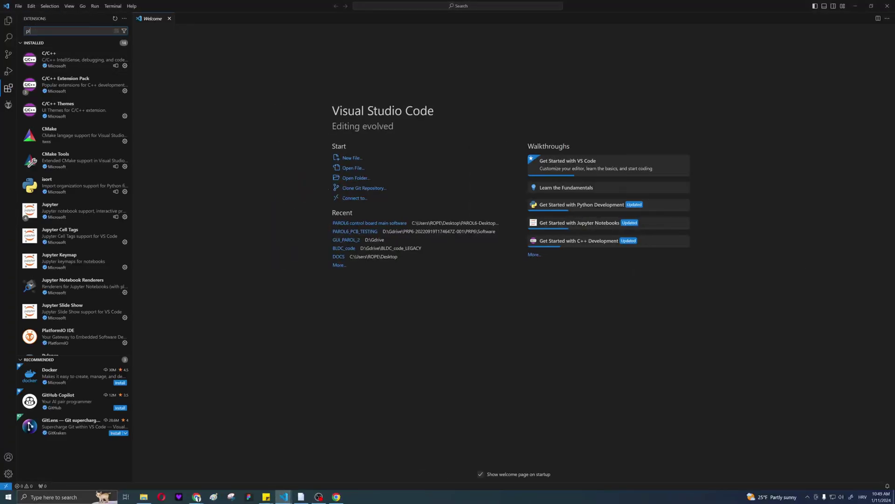
{"action": "type", "text": "plat"}
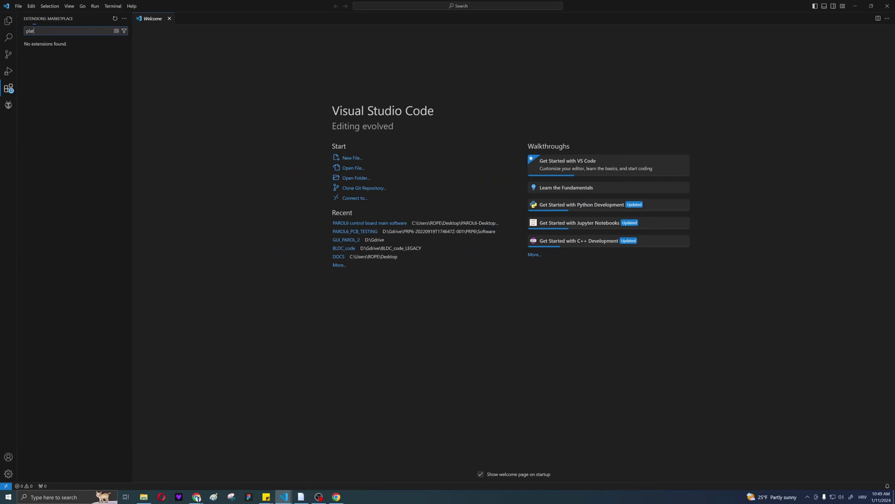
{"action": "type", "text": "ffo"}
{"action": "left_click", "coordinate": [70, 49]}
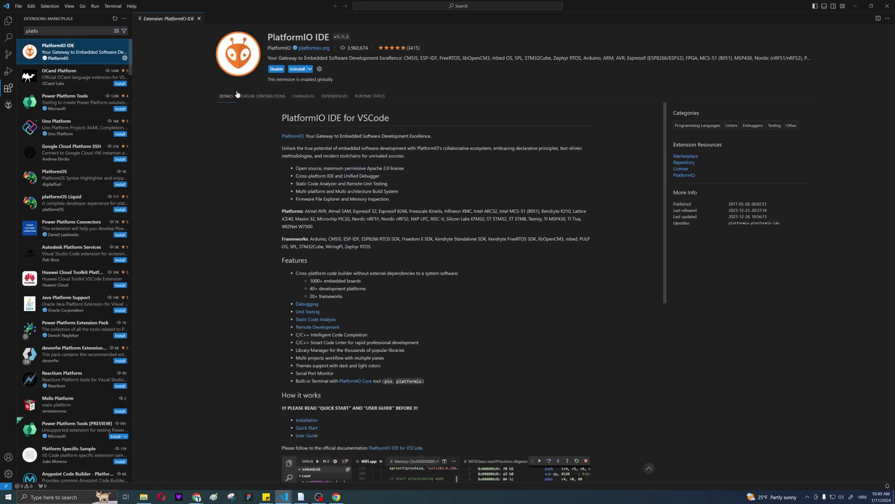
{"action": "left_click", "coordinate": [19, 5]}
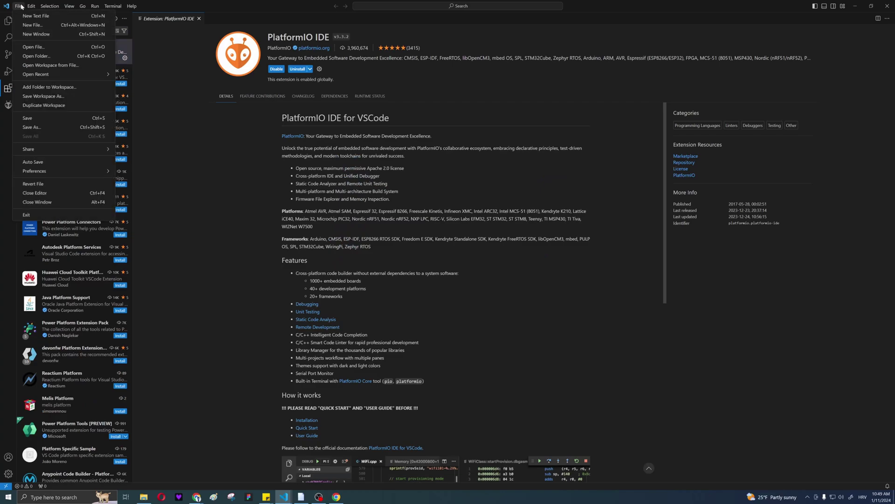
Open the 'PAROL6 control board main software' folder and start the PlatformIO firmware build and upload
{"action": "left_click", "coordinate": [51, 56]}
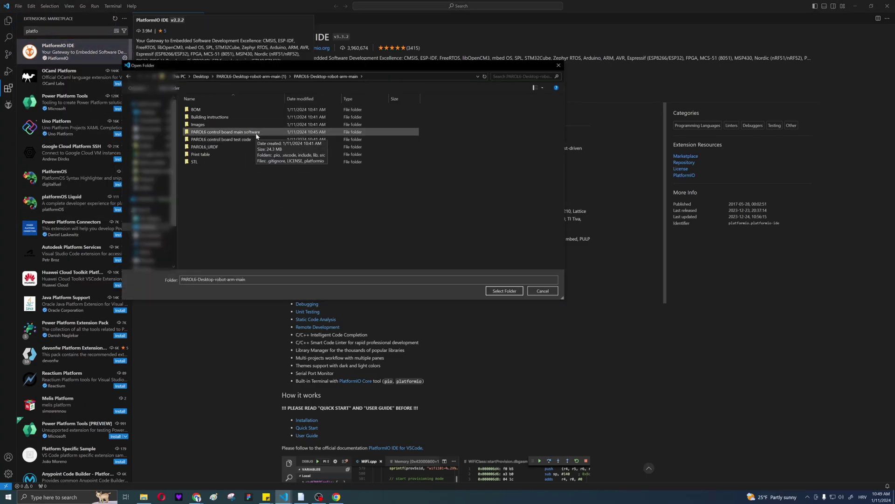
{"action": "left_click", "coordinate": [256, 133]}
{"action": "left_click", "coordinate": [500, 289]}
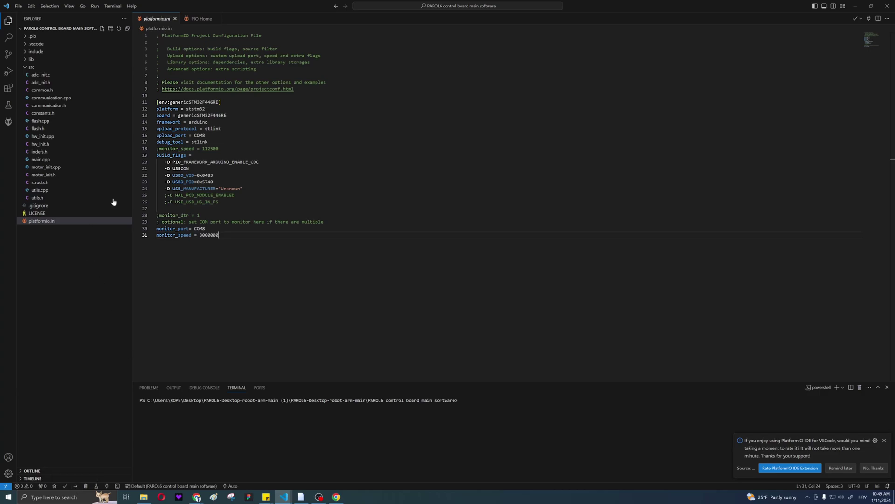
{"action": "left_click", "coordinate": [78, 486]}
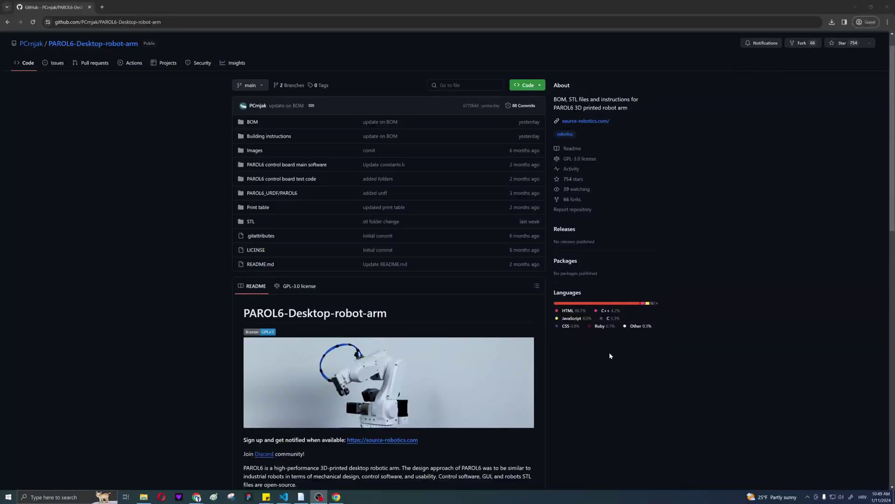
Follow the Documentation 'Commander software' link and download that repository as a ZIP
{"action": "scroll", "coordinate": [606, 354], "scroll_direction": "down", "scroll_amount": 5}
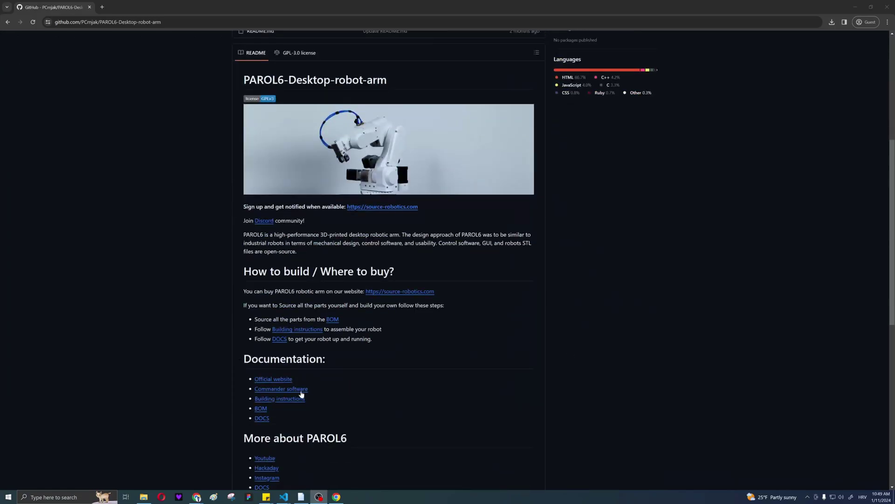
{"action": "left_click", "coordinate": [301, 391]}
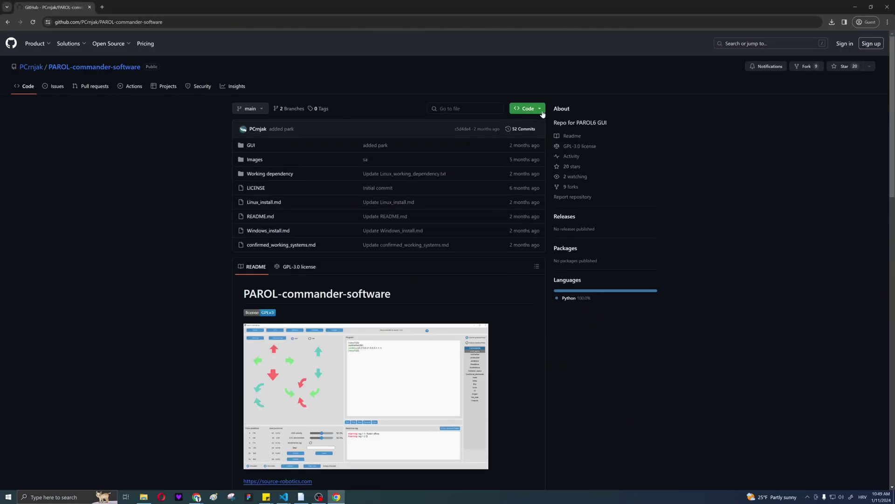
{"action": "left_click", "coordinate": [527, 108]}
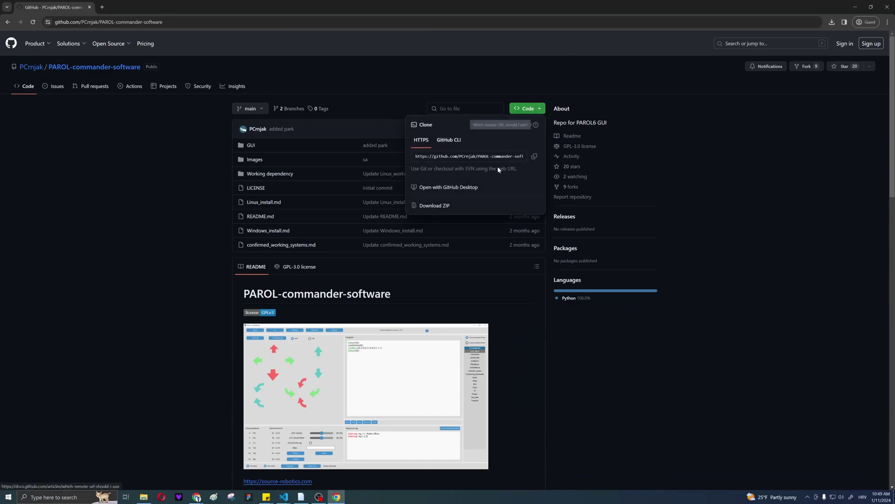
{"action": "left_click", "coordinate": [465, 206]}
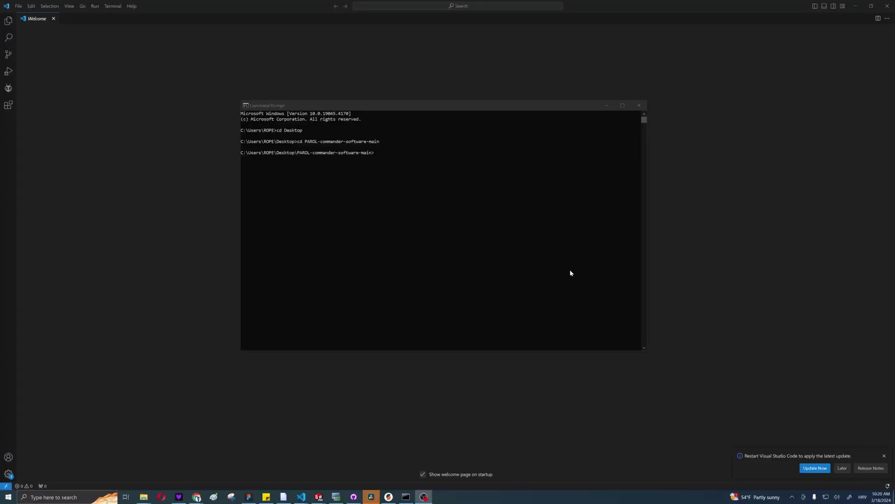
{"action": "left_click", "coordinate": [503, 254]}
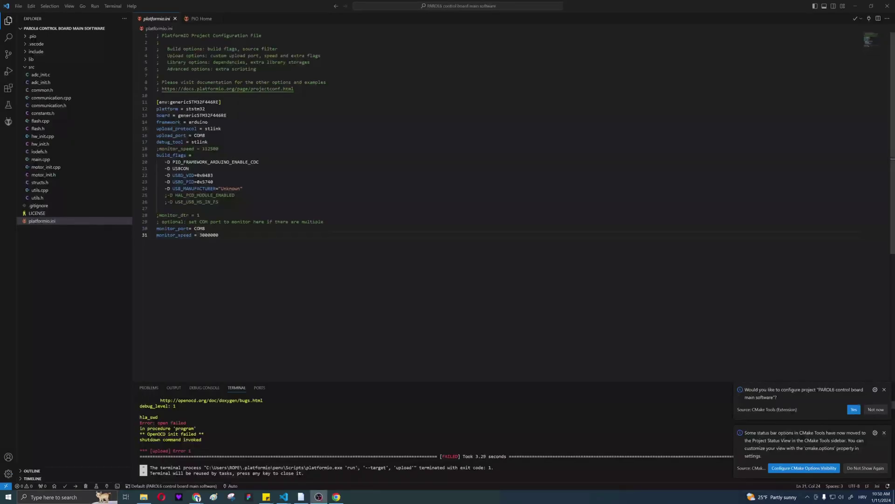
Open a new Visual Studio Code window and maximize it
{"action": "left_click", "coordinate": [19, 6]}
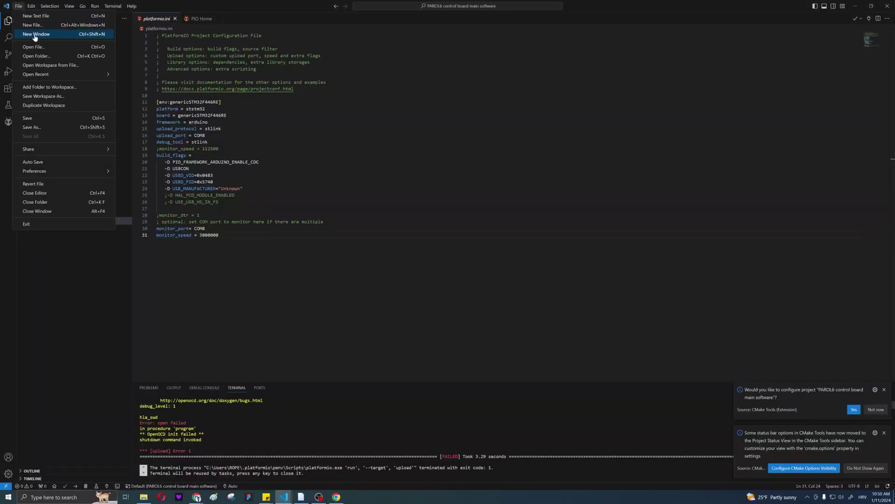
{"action": "left_click", "coordinate": [35, 35]}
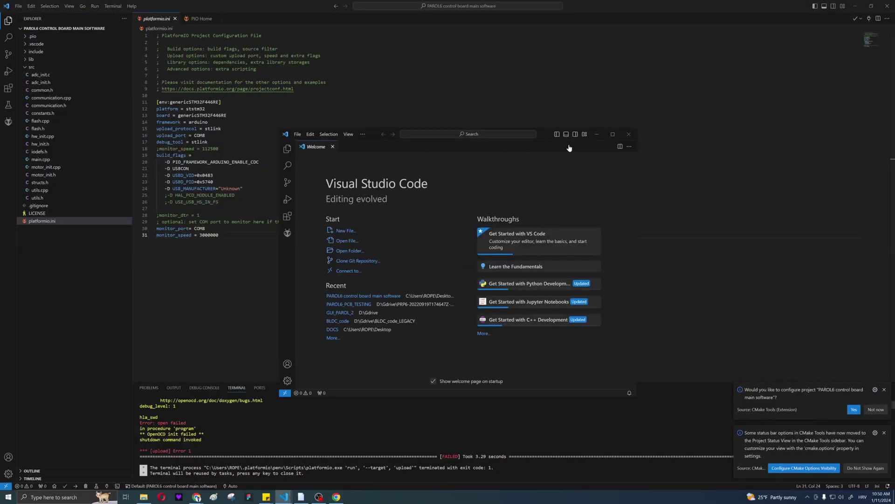
{"action": "left_click", "coordinate": [612, 134]}
Open the PAROL-commander-software folder from Desktop\Commander in the new window
{"action": "left_click", "coordinate": [19, 6]}
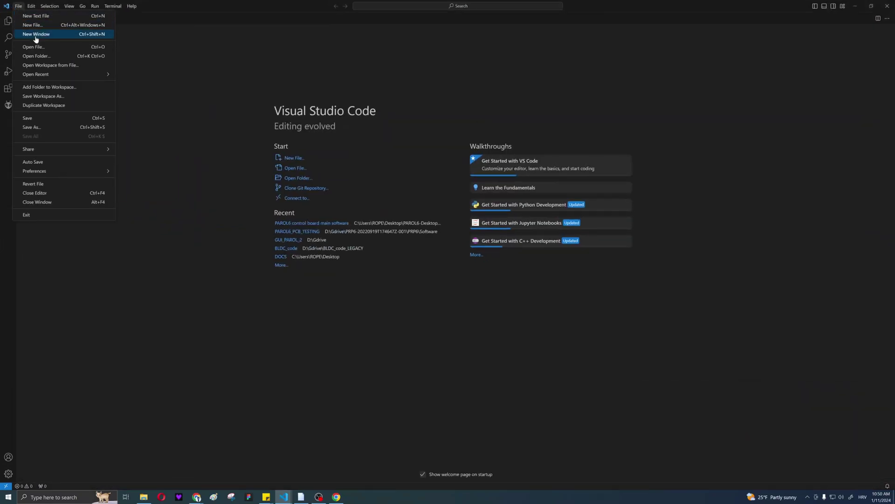
{"action": "left_click", "coordinate": [45, 55]}
{"action": "left_click", "coordinate": [225, 111]}
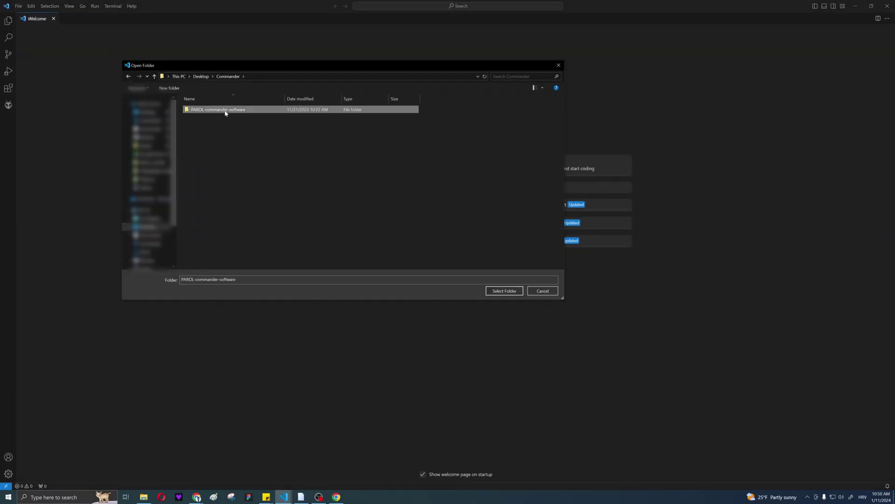
{"action": "left_click", "coordinate": [496, 294]}
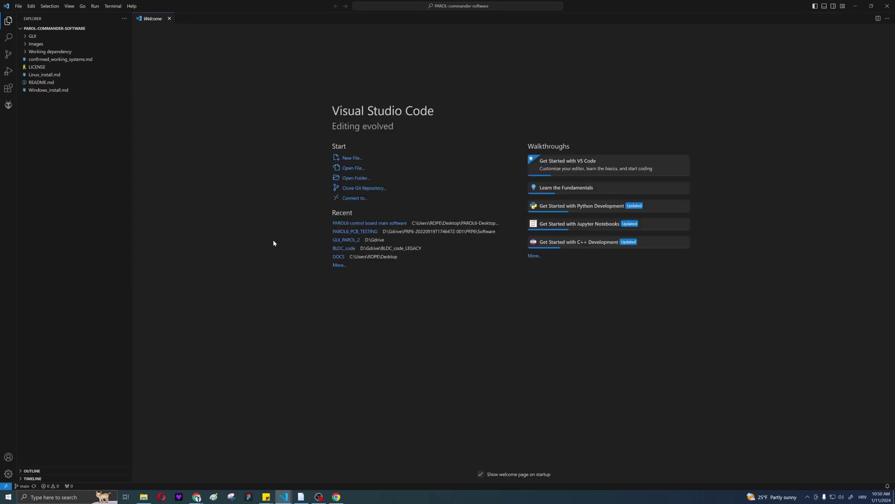
Open GUI > files > Serial_sender_good_latest.py and run it to launch the commander GUI
{"action": "left_click", "coordinate": [28, 38]}
{"action": "left_click", "coordinate": [30, 44]}
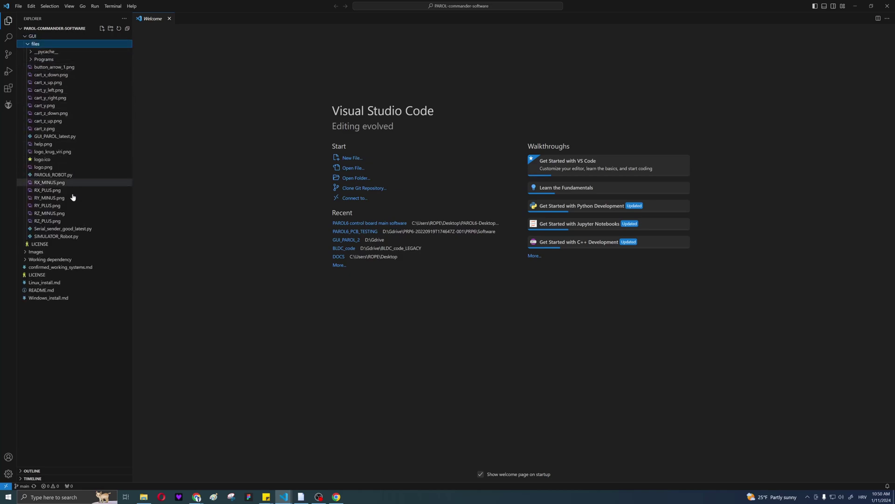
{"action": "left_click", "coordinate": [71, 229]}
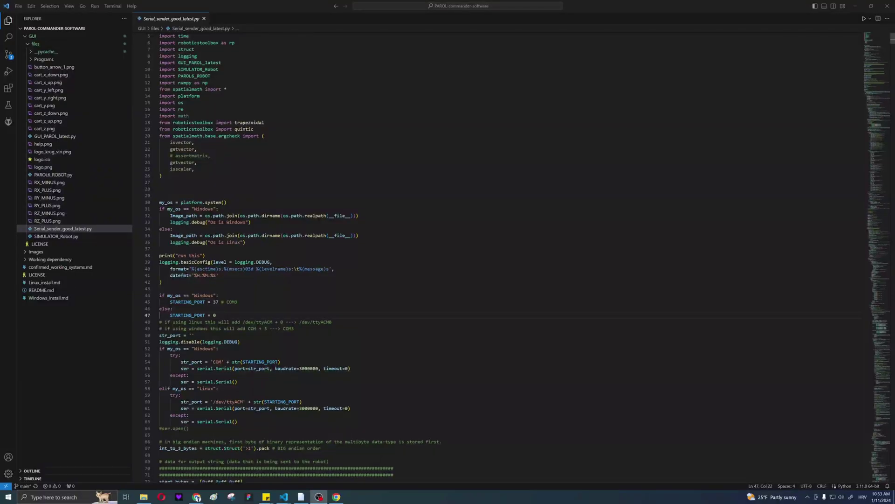
{"action": "left_click", "coordinate": [864, 19]}
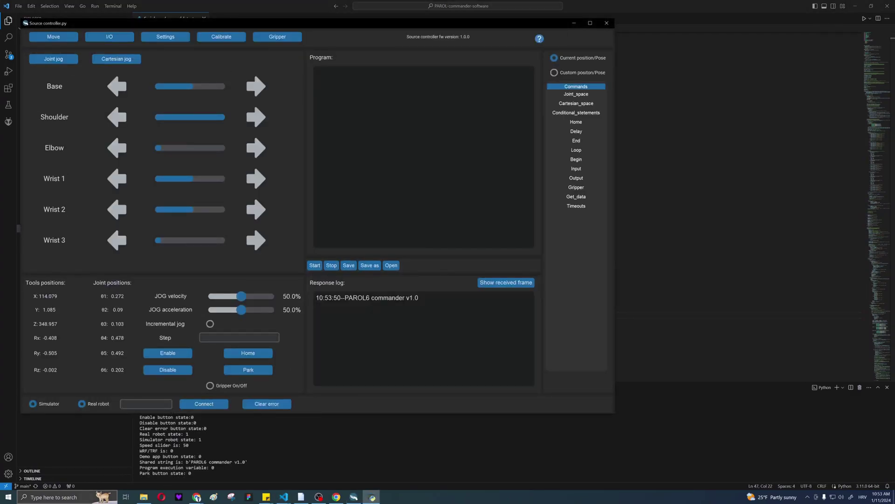
Enter COM8 as the serial port and connect to the robot
{"action": "left_click", "coordinate": [122, 404]}
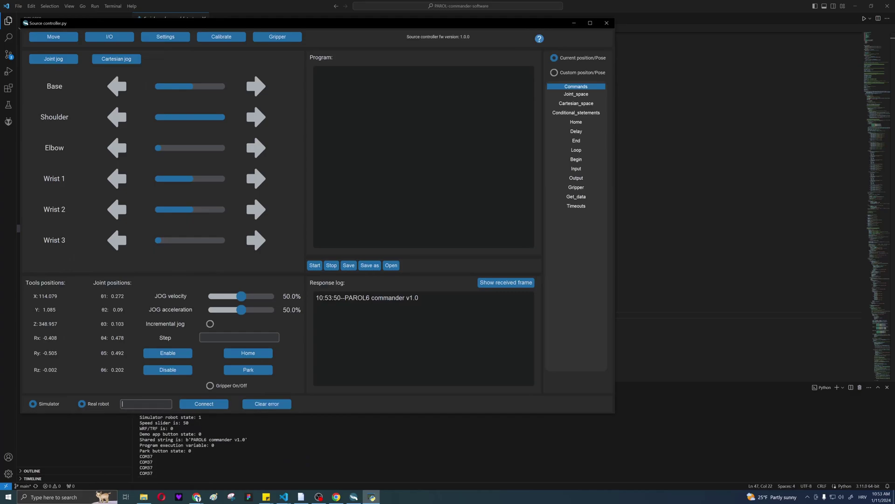
{"action": "type", "text": "COM8"}
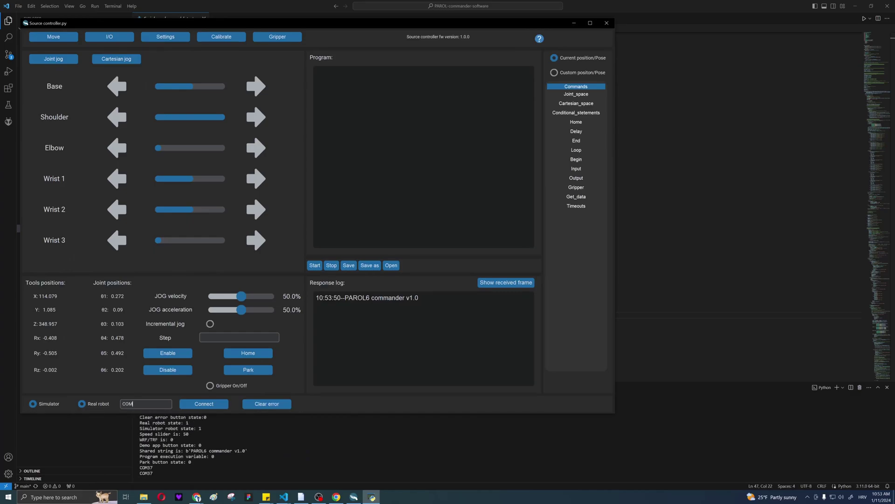
{"action": "left_click", "coordinate": [211, 409]}
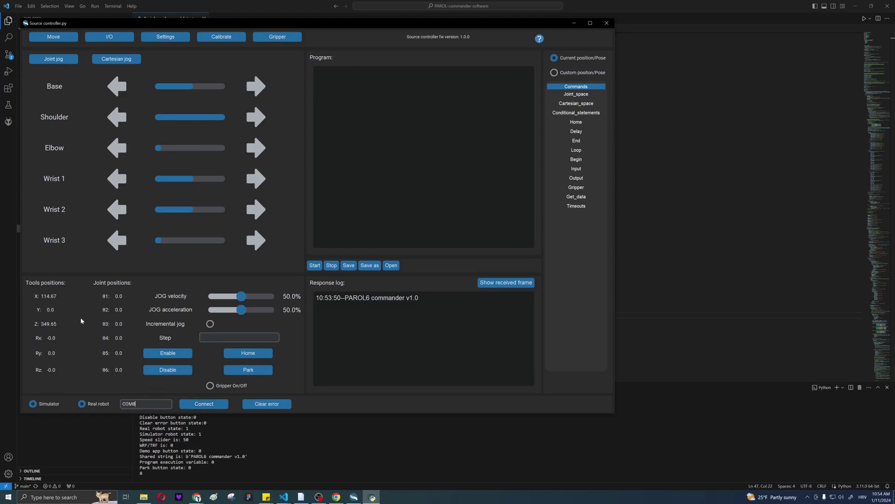
Disable and re-enable the robot, then close the commander windows
{"action": "left_click", "coordinate": [259, 356]}
{"action": "left_click", "coordinate": [168, 353]}
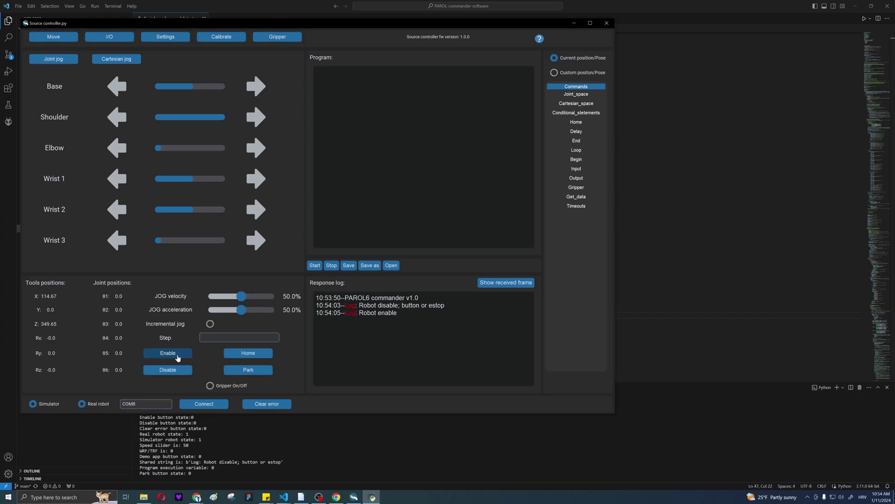
{"action": "left_click", "coordinate": [607, 26]}
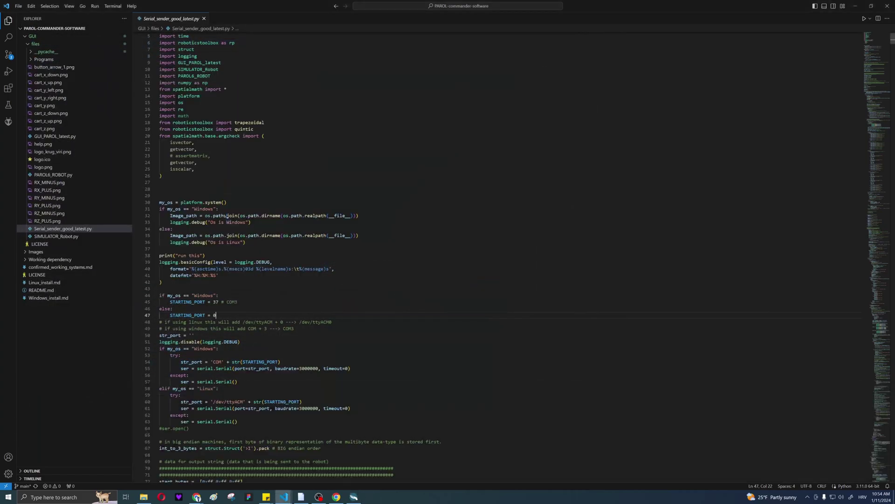
Change the Windows STARTING_PORT on line 45 to 8, then save and rerun the script
{"action": "scroll", "coordinate": [466, 256], "scroll_direction": "down", "scroll_amount": 2}
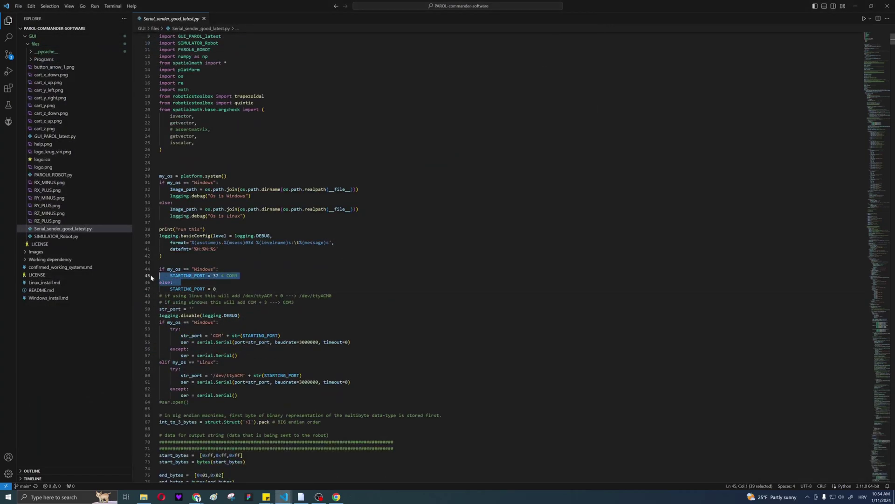
{"action": "left_click", "coordinate": [237, 276]}
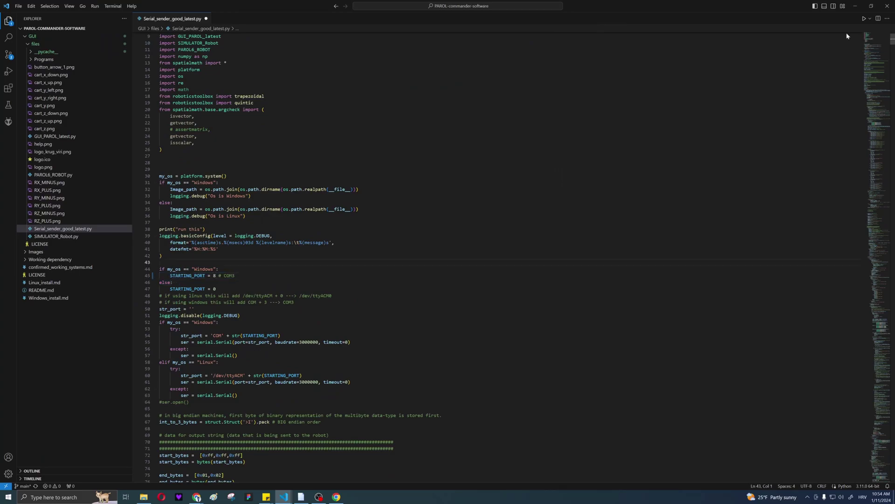
{"action": "left_click", "coordinate": [865, 21]}
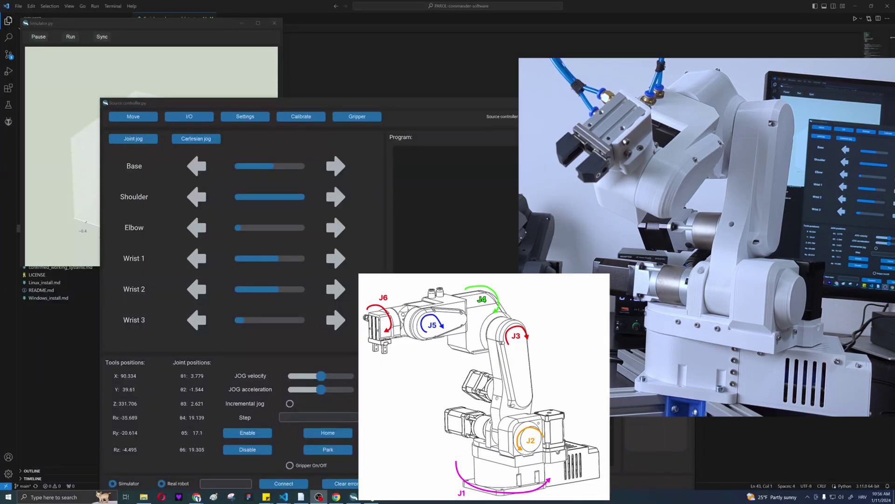
Raise the controller window and jog Base, Shoulder, Elbow, Wrist 1, Wrist 2 and Wrist 3
{"action": "left_click_drag", "start_coordinate": [421, 103], "coordinate": [421, 55]}
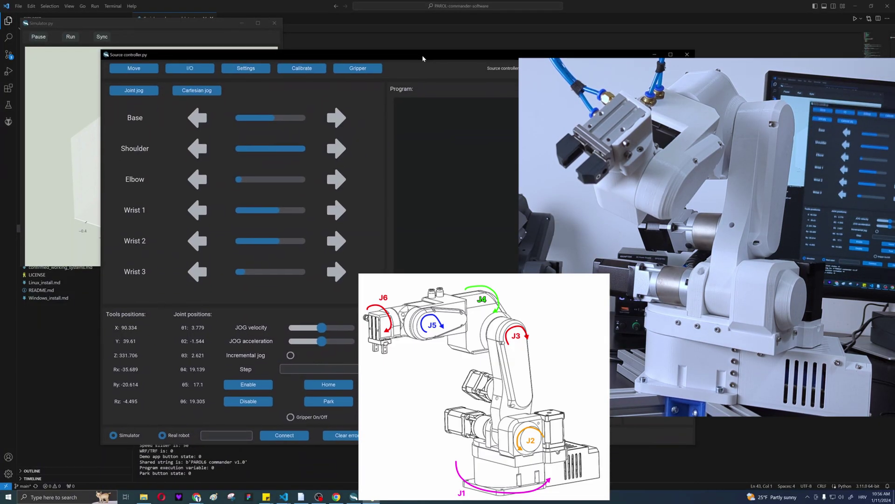
{"action": "left_click", "coordinate": [202, 119]}
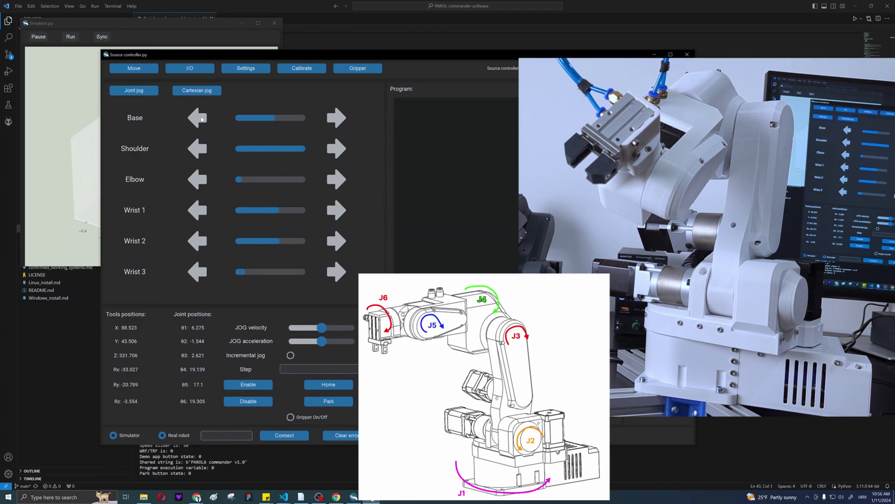
{"action": "left_click", "coordinate": [197, 148]}
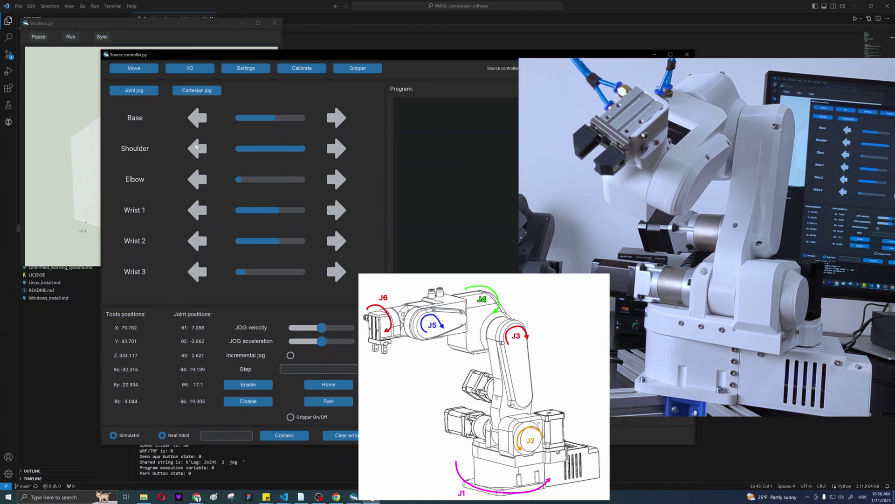
{"action": "left_click", "coordinate": [201, 186]}
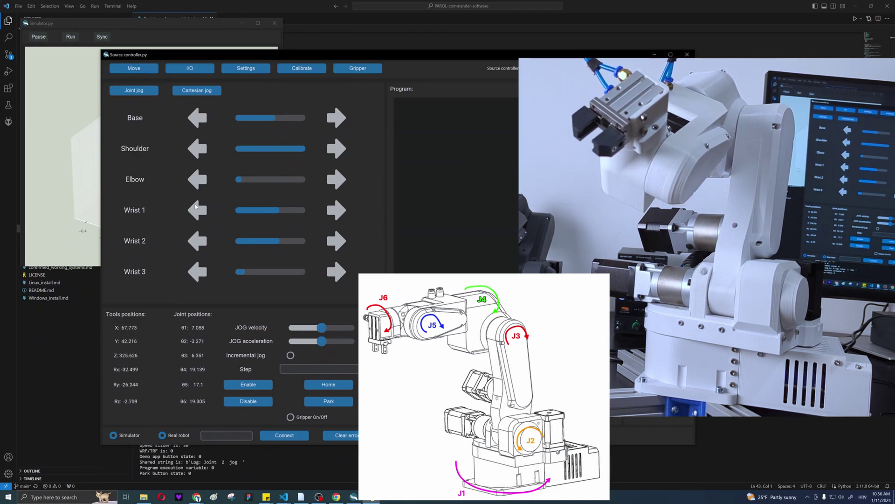
{"action": "left_click", "coordinate": [201, 211]}
{"action": "left_click", "coordinate": [200, 241]}
{"action": "left_click", "coordinate": [200, 273]}
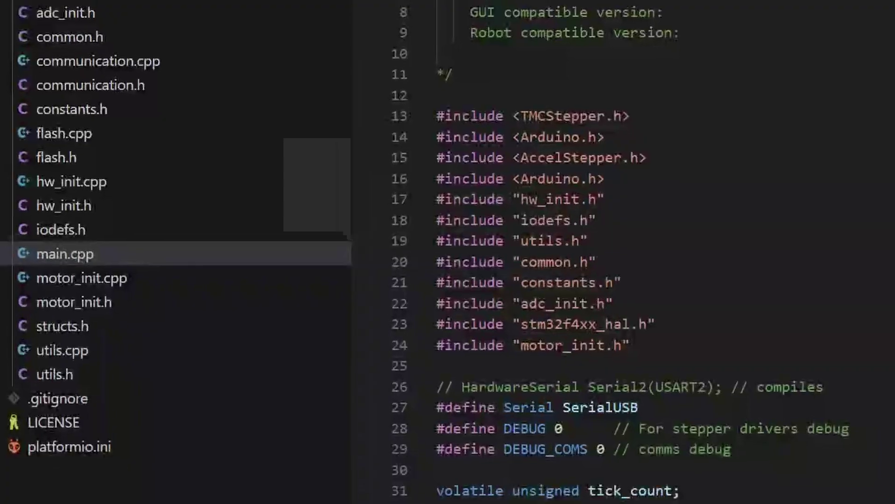
Open motor_init.cpp and review joint 1's direction_reversed setting and the Init_Joint_2 settings
{"action": "left_click", "coordinate": [126, 288]}
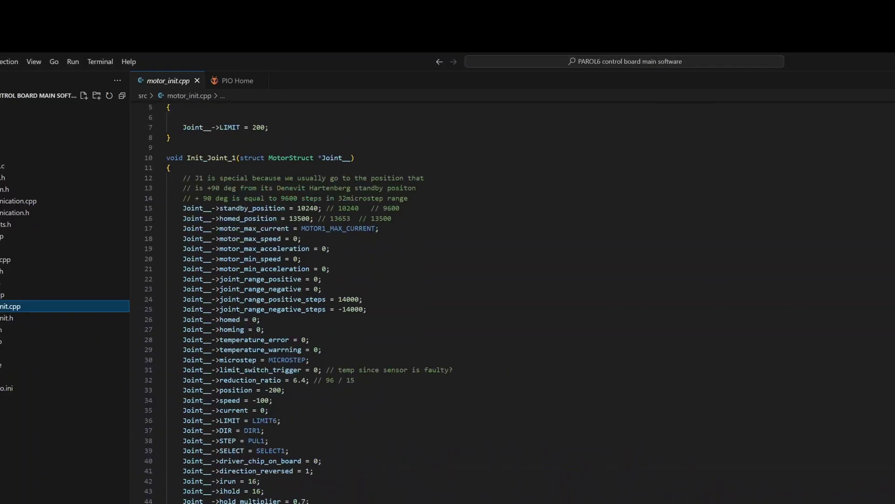
{"action": "left_click_drag", "start_coordinate": [313, 471], "coordinate": [199, 471]}
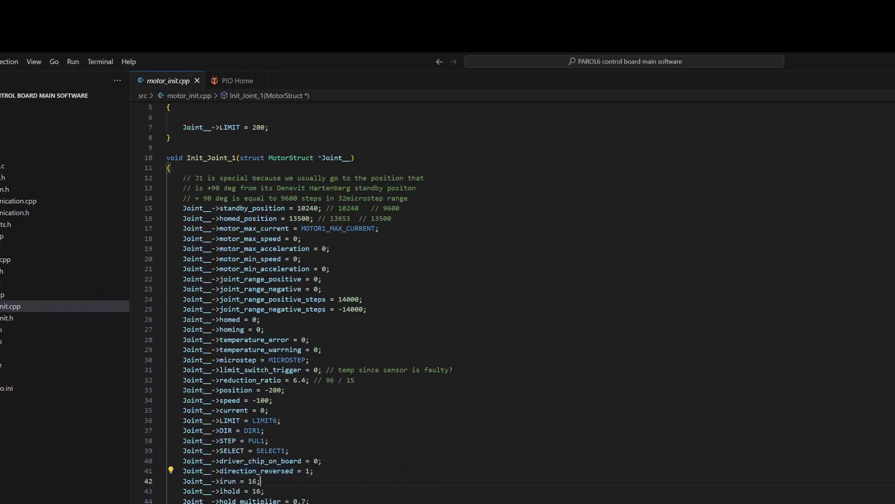
{"action": "scroll", "coordinate": [466, 303], "scroll_direction": "down", "scroll_amount": 13}
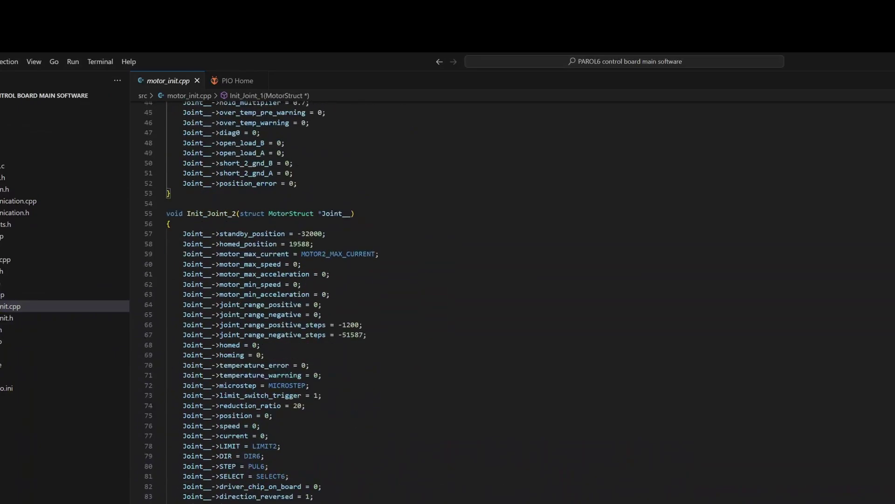
{"action": "key", "text": "Escape"}
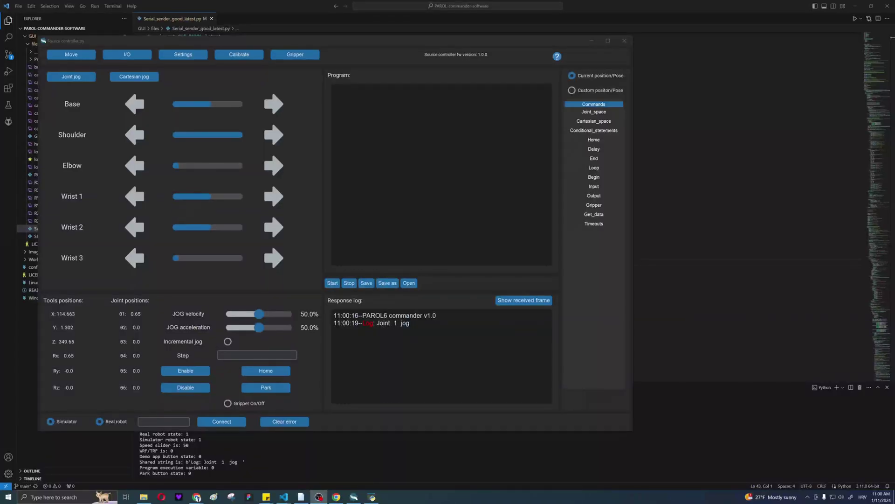
Home the robot from the Source controller window so the log reports 'Robot homing'
{"action": "left_click", "coordinate": [284, 371]}
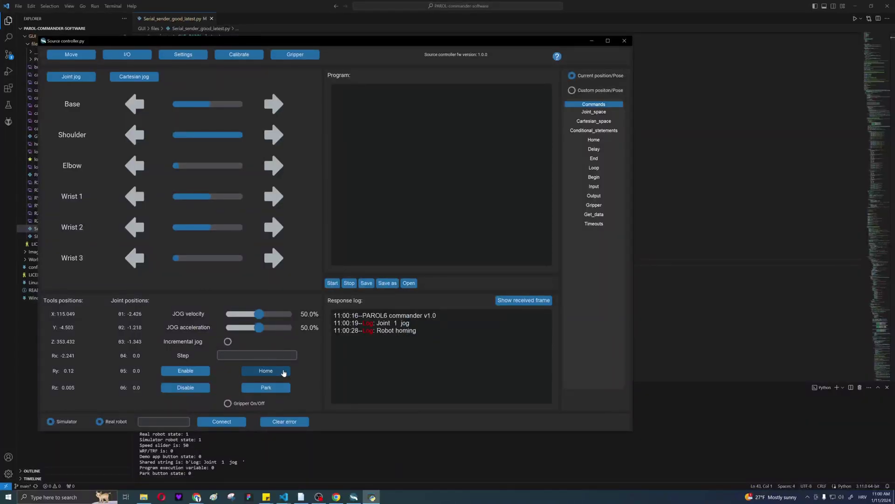